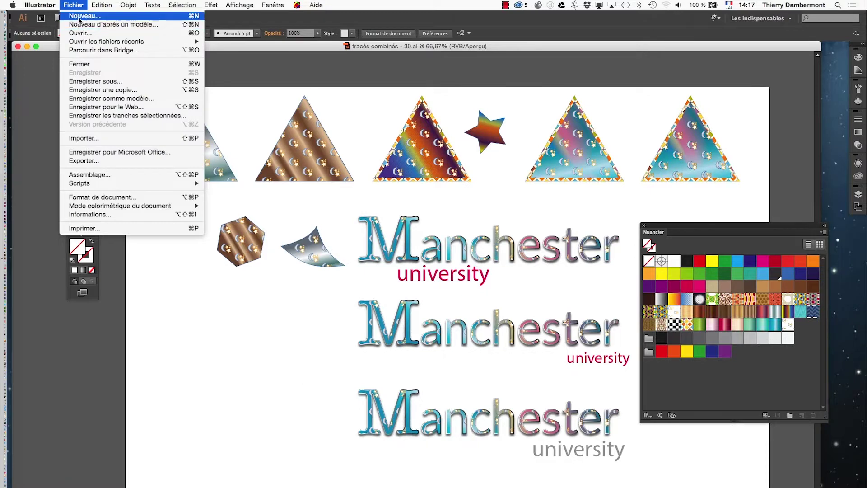
Step: Create a new blank document and move the Swatches panel further over the artboard
{"action": "left_click", "coordinate": [79, 17]}
{"action": "left_click", "coordinate": [488, 303]}
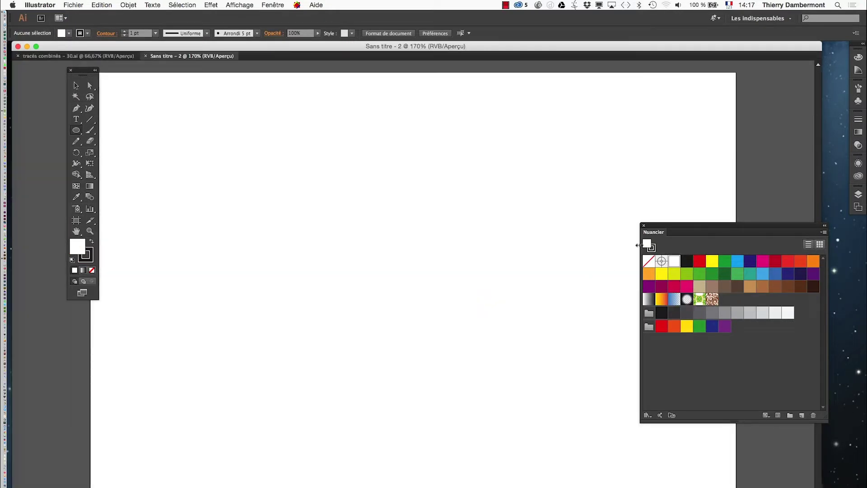
{"action": "left_click_drag", "start_coordinate": [655, 225], "coordinate": [615, 214]}
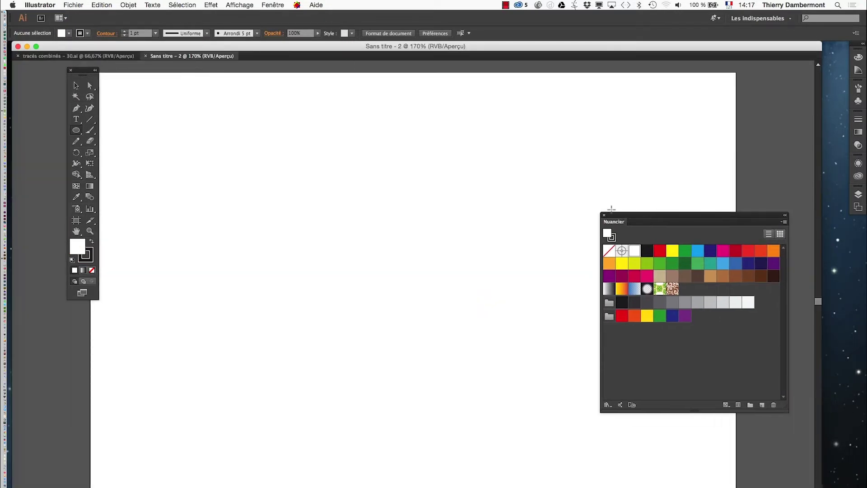
Step: Show the Graphic Styles panel, place it over the artboard and widen it
{"action": "left_click", "coordinate": [273, 5]}
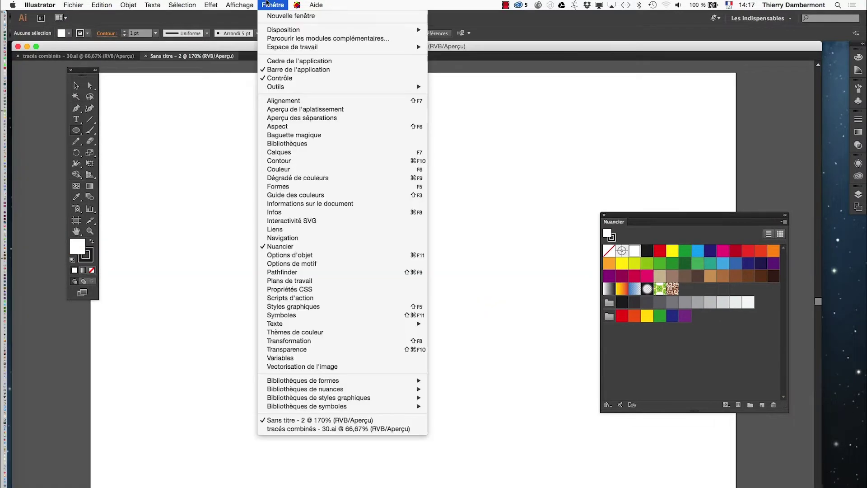
{"action": "left_click", "coordinate": [351, 306]}
{"action": "left_click_drag", "start_coordinate": [715, 72], "coordinate": [559, 92]}
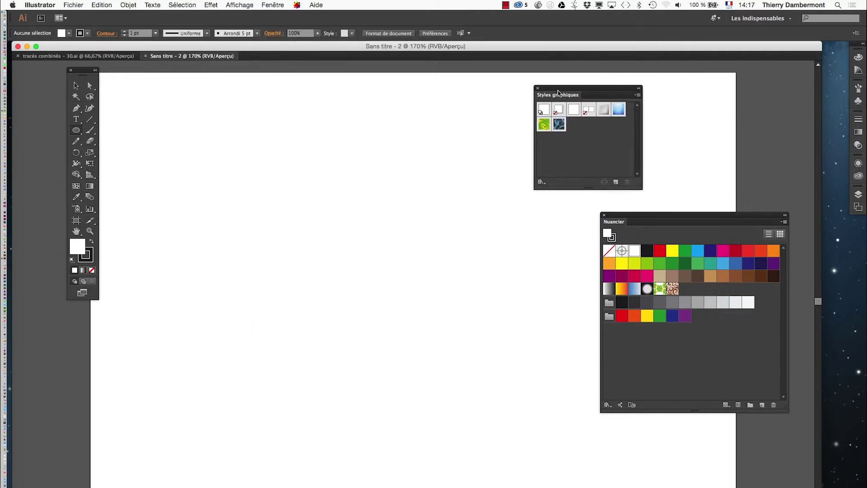
{"action": "left_click_drag", "start_coordinate": [638, 183], "coordinate": [775, 185]}
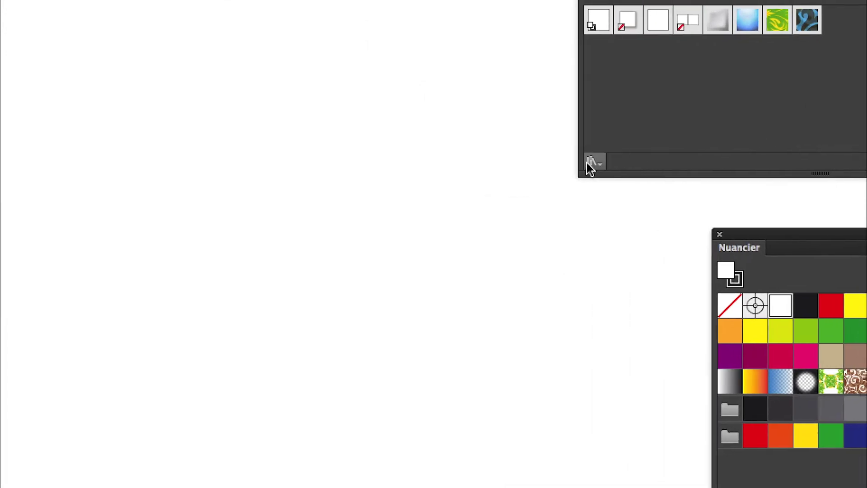
{"action": "left_click", "coordinate": [387, 229]}
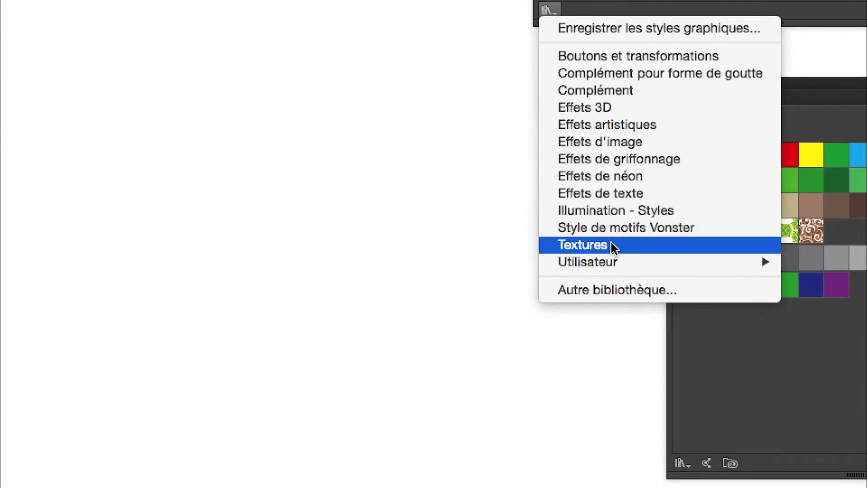
{"action": "mouse_move", "coordinate": [615, 262]}
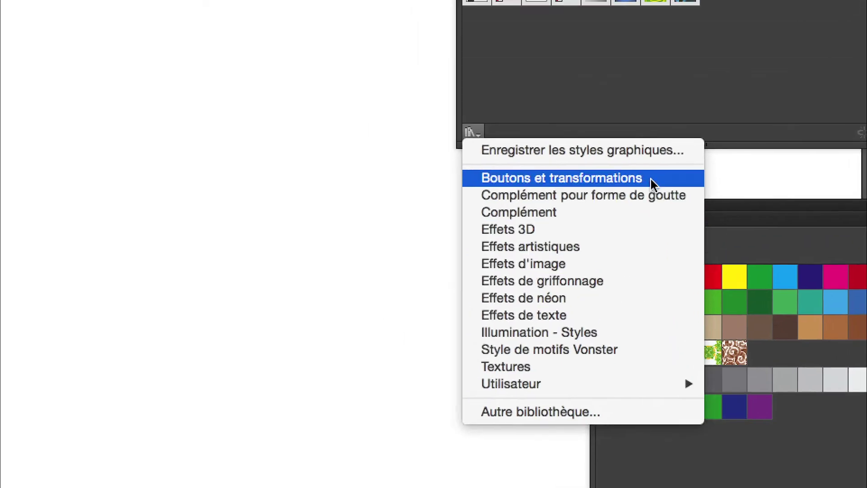
{"action": "left_click", "coordinate": [636, 152]}
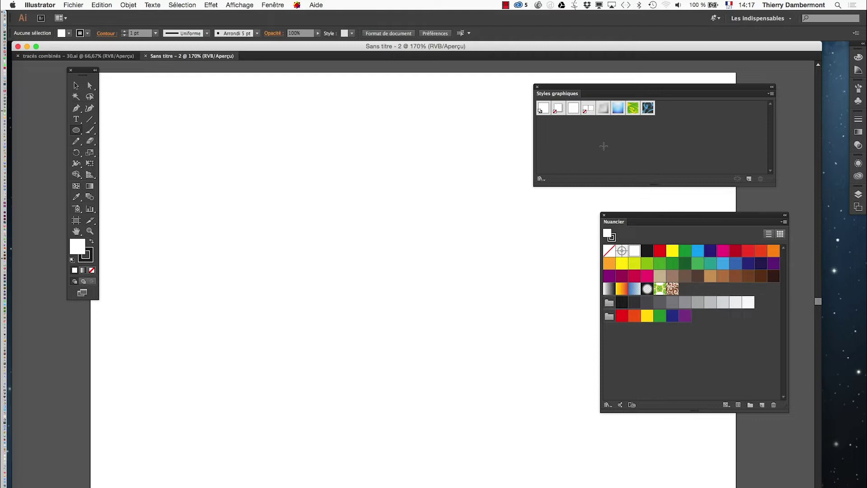
Step: Import the grey moon-and-stars graphic style by copying its triangle from tracés combinés - 30.ai into the new document and deleting the pasted triangle
{"action": "left_click", "coordinate": [58, 56]}
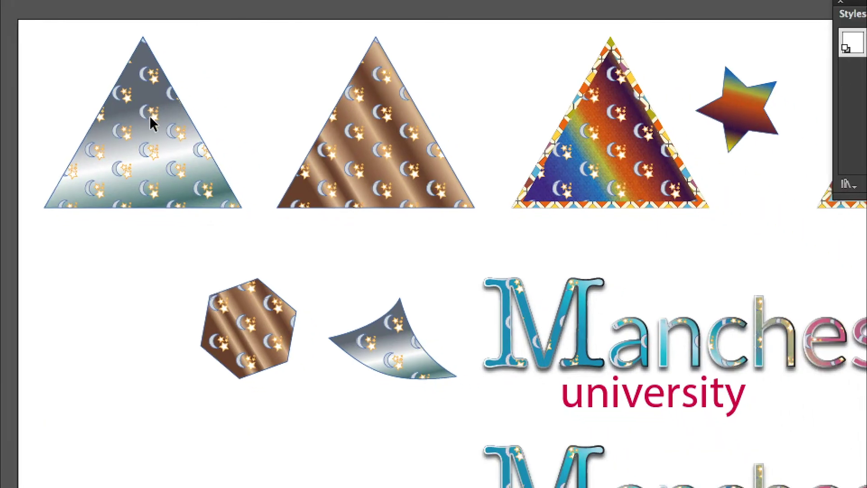
{"action": "left_click", "coordinate": [249, 187]}
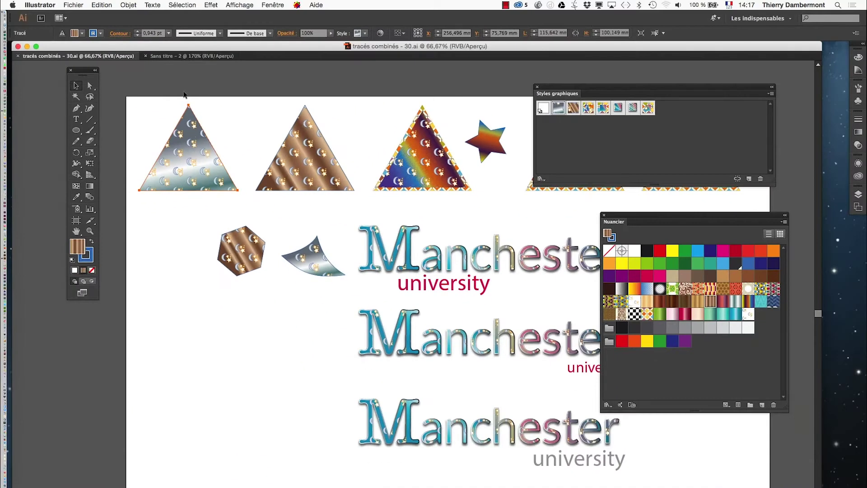
{"action": "key", "text": "super+grave"}
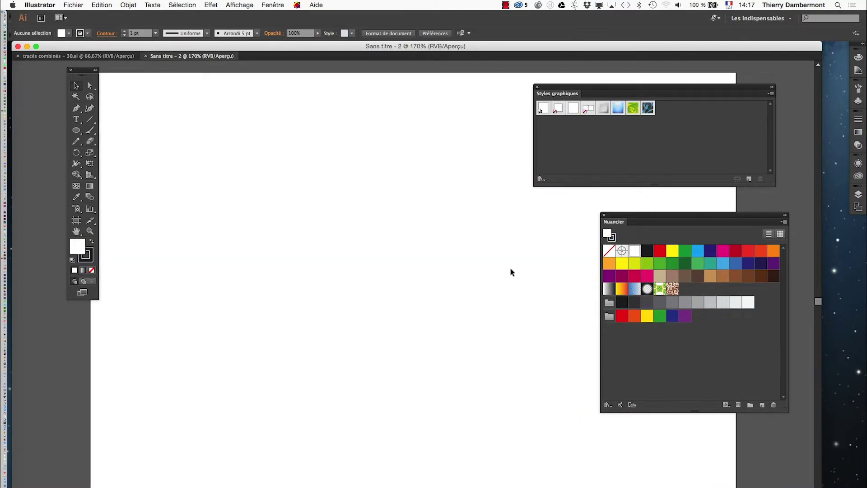
{"action": "left_click_drag", "start_coordinate": [663, 92], "coordinate": [280, 162]}
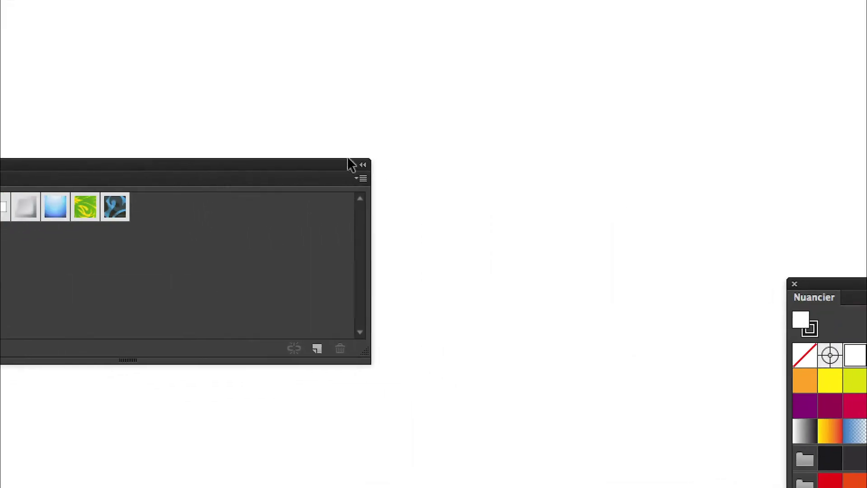
{"action": "left_click_drag", "start_coordinate": [352, 165], "coordinate": [477, 173]}
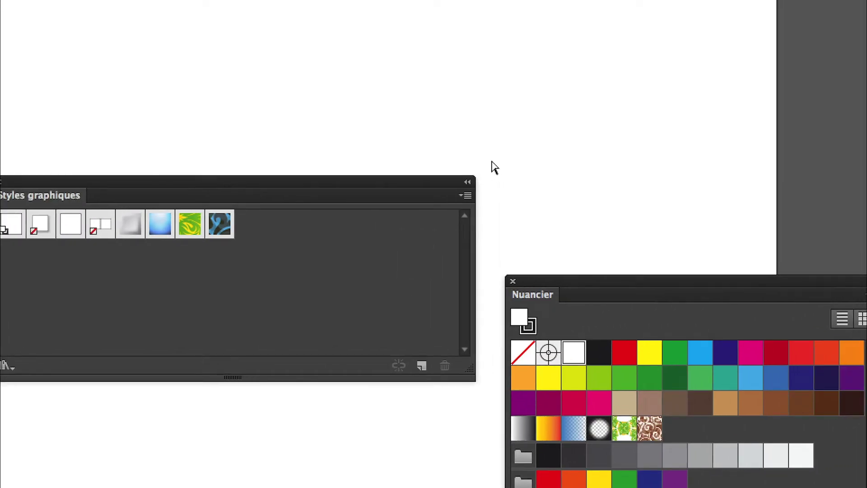
{"action": "key", "text": "ctrl+v"}
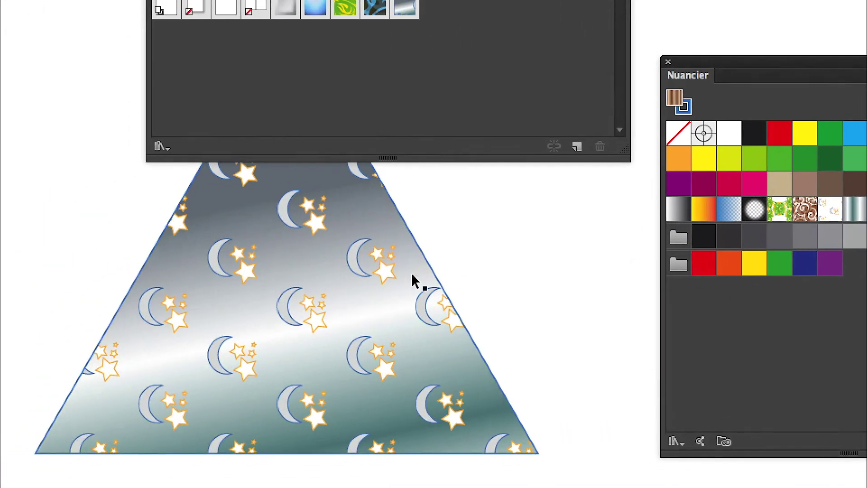
{"action": "left_click", "coordinate": [381, 295]}
{"action": "key", "text": "Delete"}
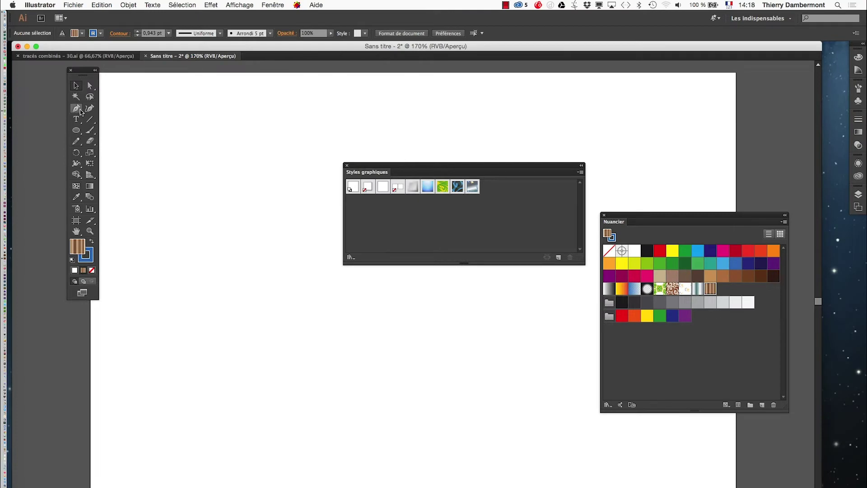
Step: Draw a closed, winding freeform shape across the artboard with the Pen tool
{"action": "left_click", "coordinate": [77, 109]}
{"action": "left_click", "coordinate": [261, 409]}
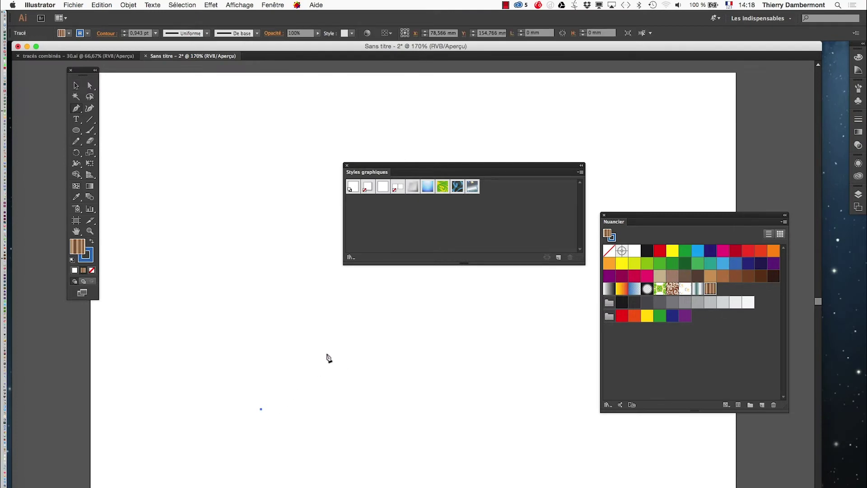
{"action": "left_click_drag", "start_coordinate": [323, 352], "coordinate": [340, 315]}
{"action": "left_click_drag", "start_coordinate": [394, 323], "coordinate": [444, 330]}
{"action": "left_click_drag", "start_coordinate": [494, 367], "coordinate": [344, 459]}
{"action": "left_click_drag", "start_coordinate": [352, 423], "coordinate": [455, 390]}
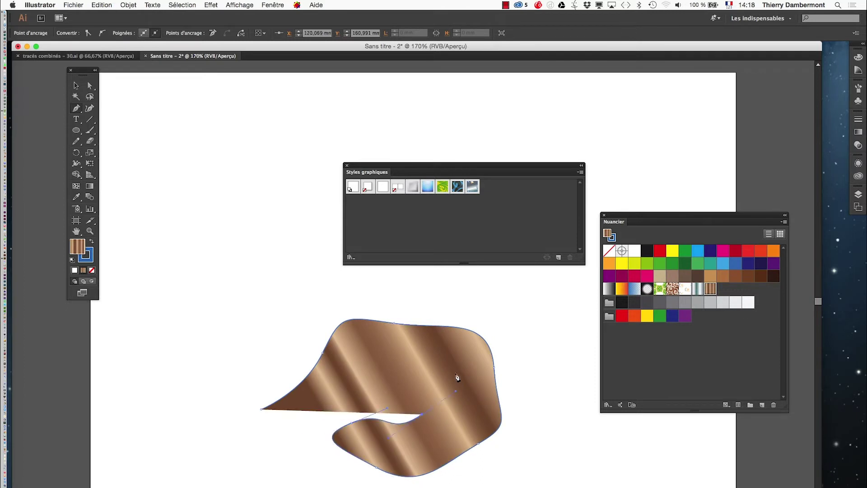
{"action": "left_click_drag", "start_coordinate": [412, 360], "coordinate": [320, 420]}
{"action": "left_click_drag", "start_coordinate": [216, 446], "coordinate": [193, 432]}
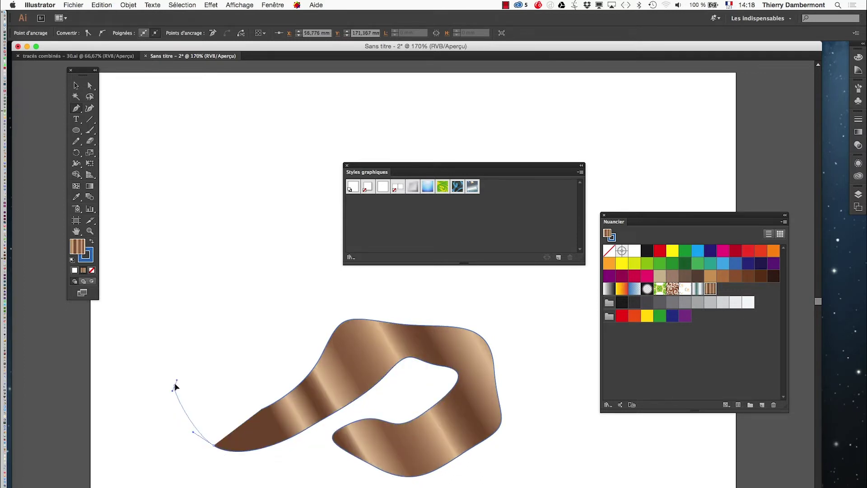
{"action": "left_click_drag", "start_coordinate": [176, 386], "coordinate": [176, 381]}
{"action": "left_click_drag", "start_coordinate": [197, 283], "coordinate": [185, 265]}
{"action": "left_click", "coordinate": [317, 258]}
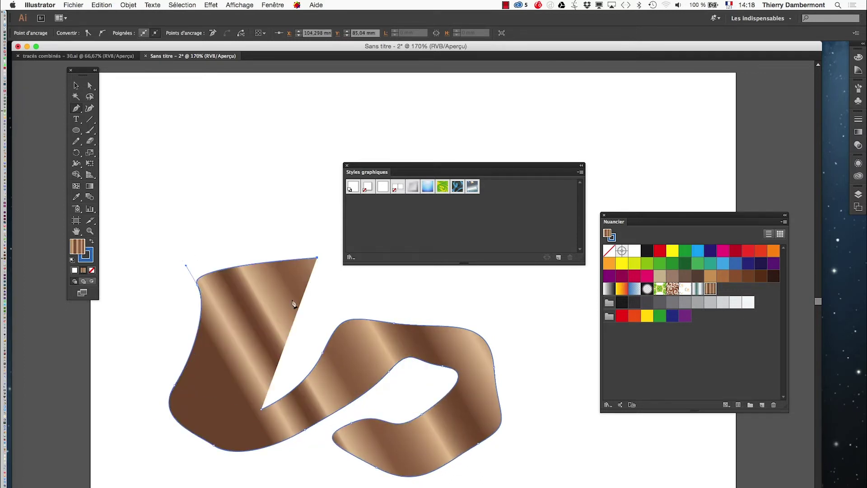
{"action": "left_click", "coordinate": [261, 409]}
Step: Apply the imported grey moon-and-stars graphic style to the freeform shape and move the shape higher on the artboard
{"action": "left_click", "coordinate": [472, 187]}
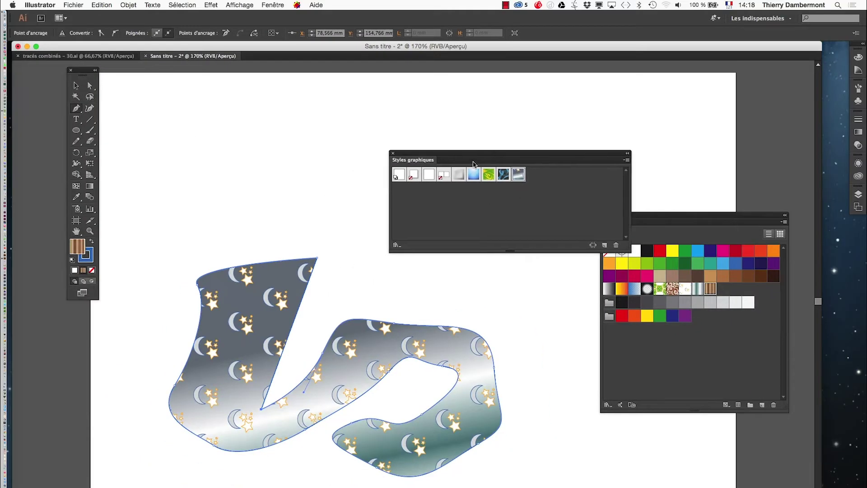
{"action": "left_click_drag", "start_coordinate": [474, 164], "coordinate": [526, 153]}
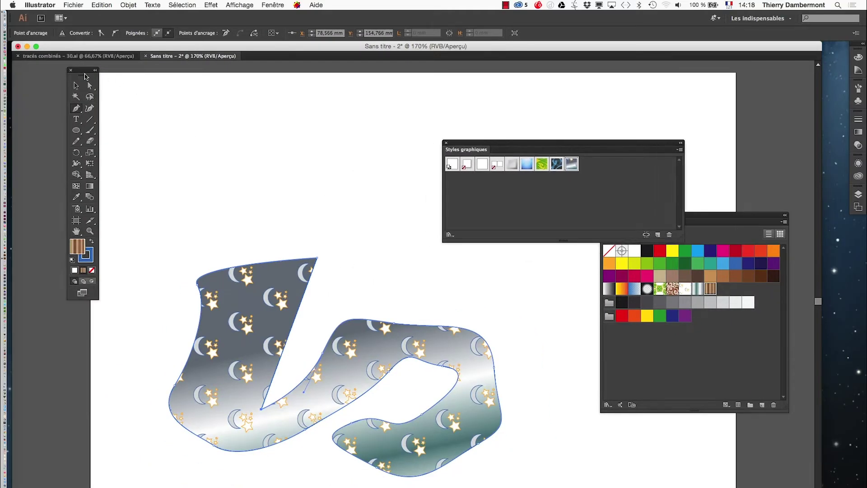
{"action": "left_click", "coordinate": [76, 86]}
{"action": "left_click_drag", "start_coordinate": [237, 328], "coordinate": [209, 249]}
{"action": "left_click", "coordinate": [386, 458]}
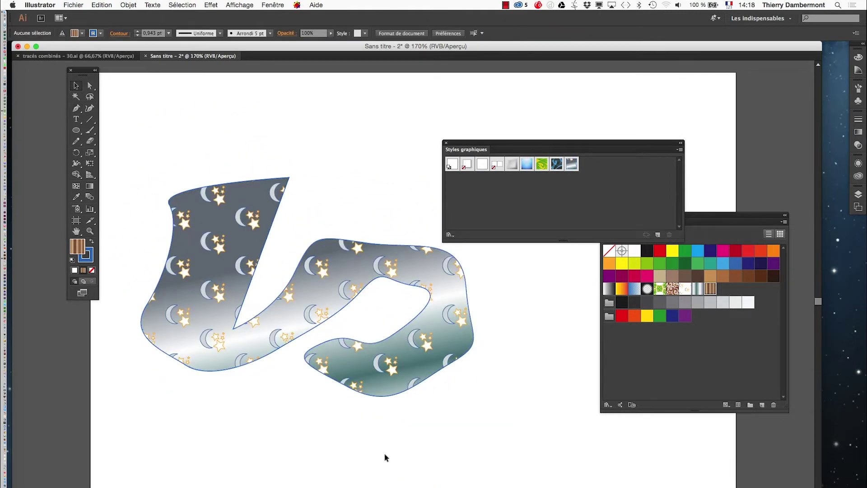
Step: Delete the styled freeform shape from the artboard
{"action": "left_click", "coordinate": [393, 355]}
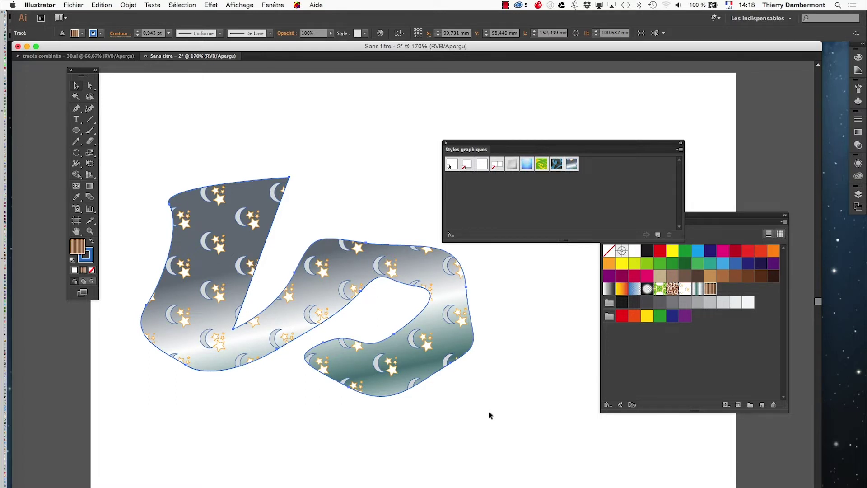
{"action": "key", "text": "Delete"}
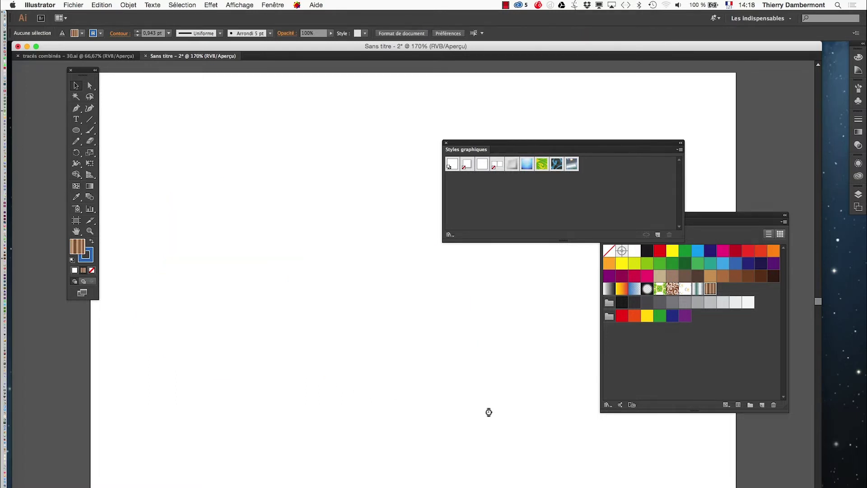
Step: Import the other graphic styles by copying the four remaining triangles and the first Manchester text from tracés combinés - 30.ai, pasting them and deleting the copies
{"action": "left_click", "coordinate": [77, 56]}
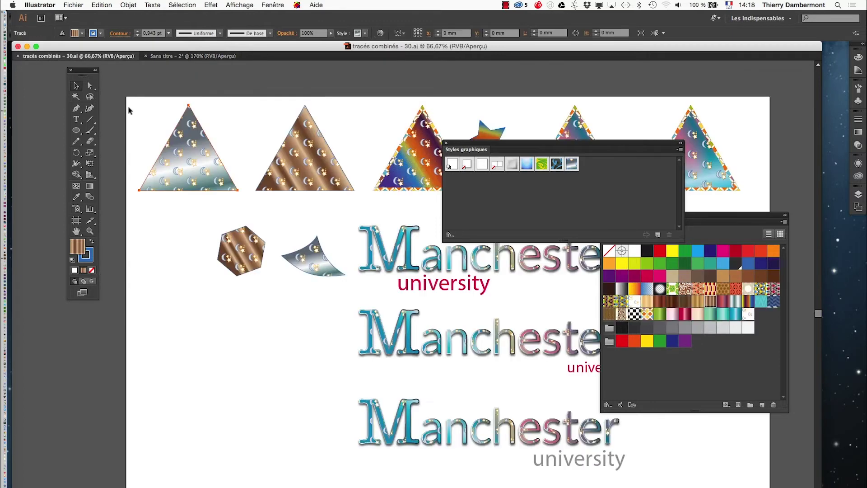
{"action": "left_click_drag", "start_coordinate": [508, 146], "coordinate": [186, 369]}
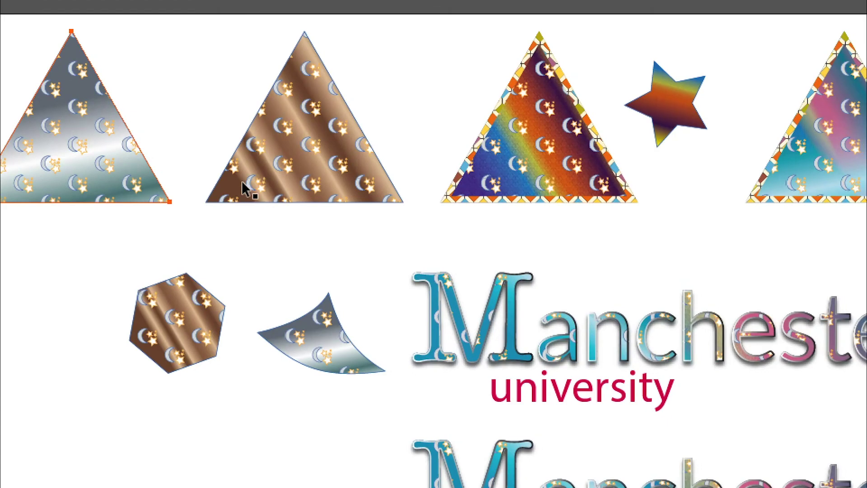
{"action": "left_click", "coordinate": [278, 184]}
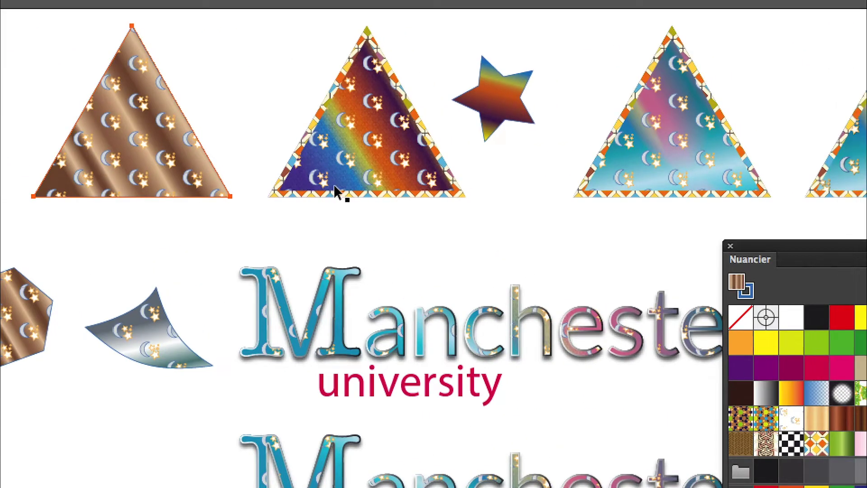
{"action": "left_click", "coordinate": [510, 169], "text": "shift"}
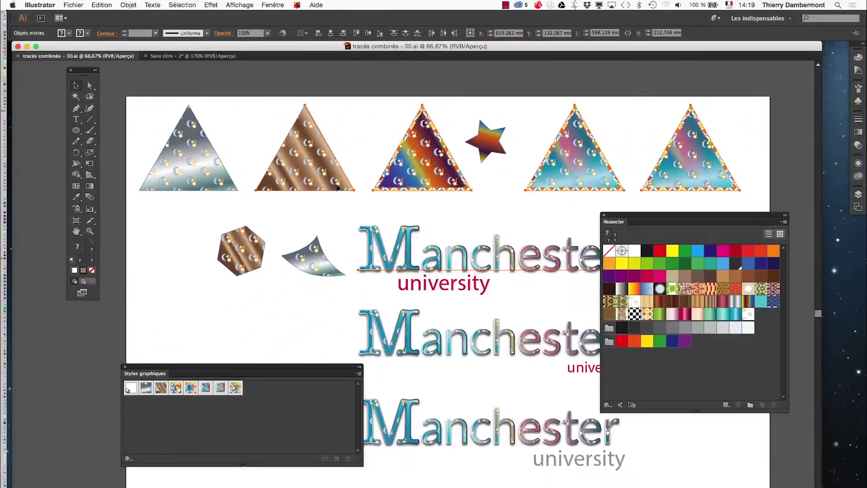
{"action": "left_click", "coordinate": [177, 55]}
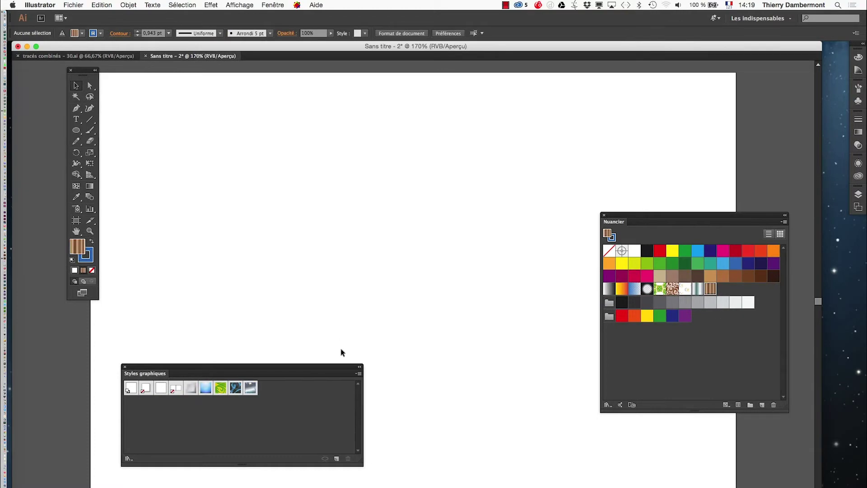
{"action": "key", "text": "super+v"}
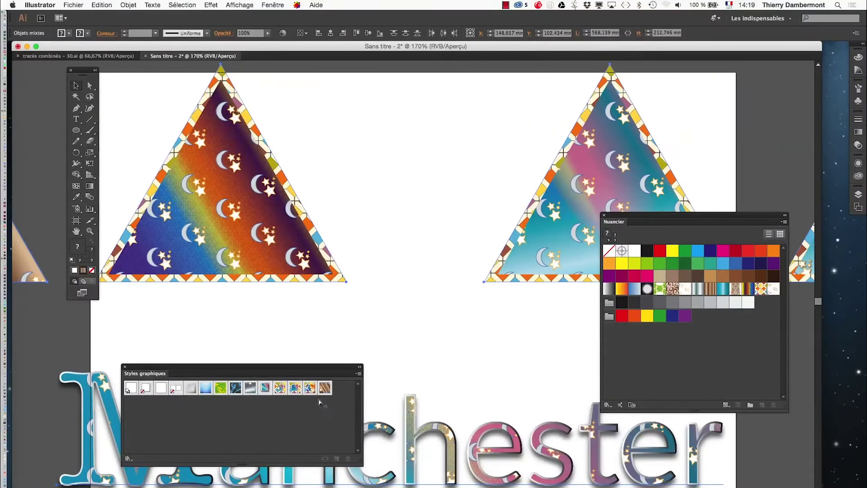
{"action": "key", "text": "Delete"}
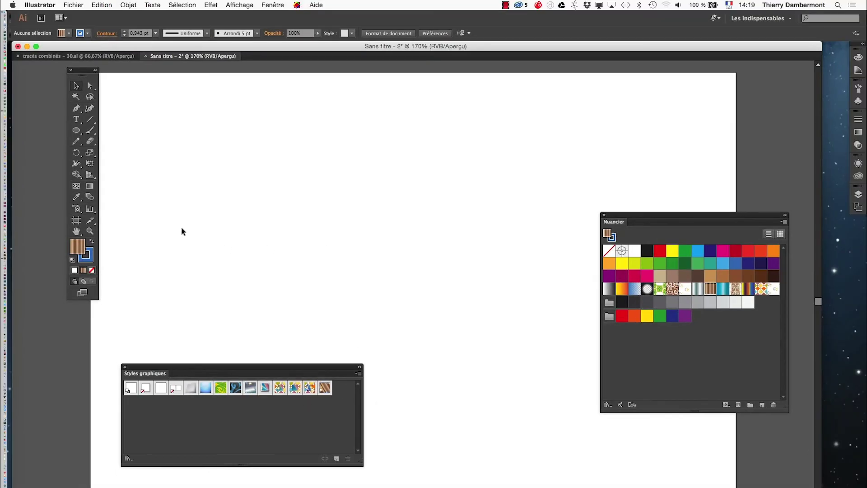
Step: Draw ellipses about 78 × 59 mm and 33 × 42 mm, styling them with the rainbow and turquoise-pink patterned-border graphic styles respectively
{"action": "left_click", "coordinate": [76, 131]}
{"action": "mouse_move", "coordinate": [272, 137]}
{"action": "left_mouse_down"}
{"action": "mouse_move", "coordinate": [441, 265]}
{"action": "mouse_move", "coordinate": [514, 362]}
{"action": "left_mouse_up"}
{"action": "left_click", "coordinate": [310, 387]}
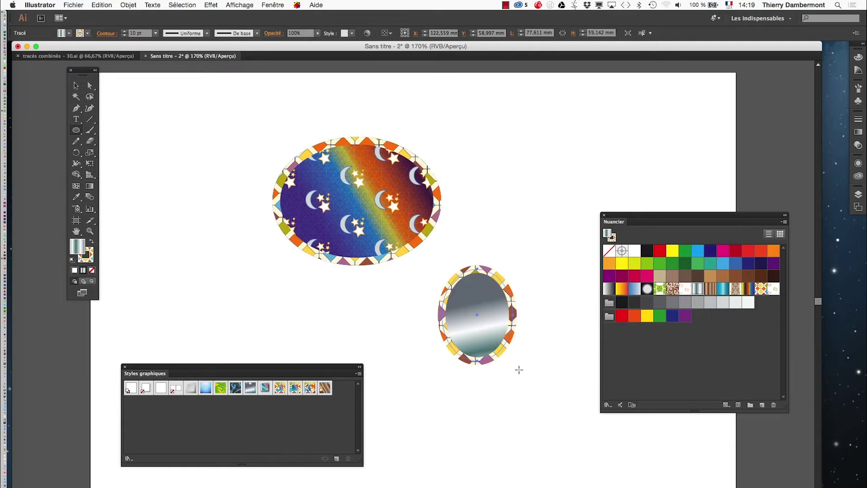
{"action": "left_click", "coordinate": [325, 388]}
{"action": "left_click", "coordinate": [295, 388]}
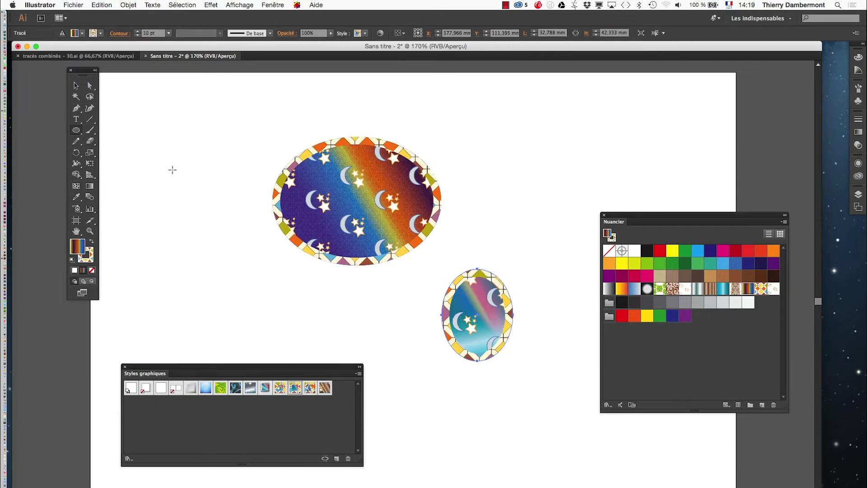
Step: Draw a tall ellipse with the brown moon-and-stars style and an ellipse about 61 × 69 mm with the borderless turquoise-pink style
{"action": "left_click_drag", "start_coordinate": [170, 153], "coordinate": [254, 285]}
{"action": "left_click", "coordinate": [310, 387]}
{"action": "left_click", "coordinate": [325, 387]}
{"action": "left_click_drag", "start_coordinate": [327, 334], "coordinate": [461, 484]}
{"action": "left_click", "coordinate": [266, 388]}
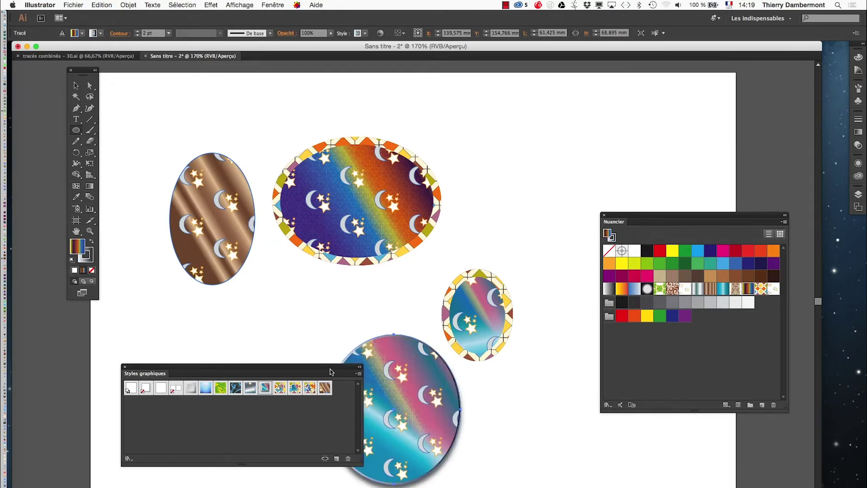
Step: Draw an ellipse about 42 × 33 mm below the brown one, try both turquoise-pink styles, and apply the silver-grey moon-and-stars graphic style
{"action": "left_click_drag", "start_coordinate": [330, 371], "coordinate": [150, 361]}
{"action": "left_click_drag", "start_coordinate": [205, 324], "coordinate": [297, 397]}
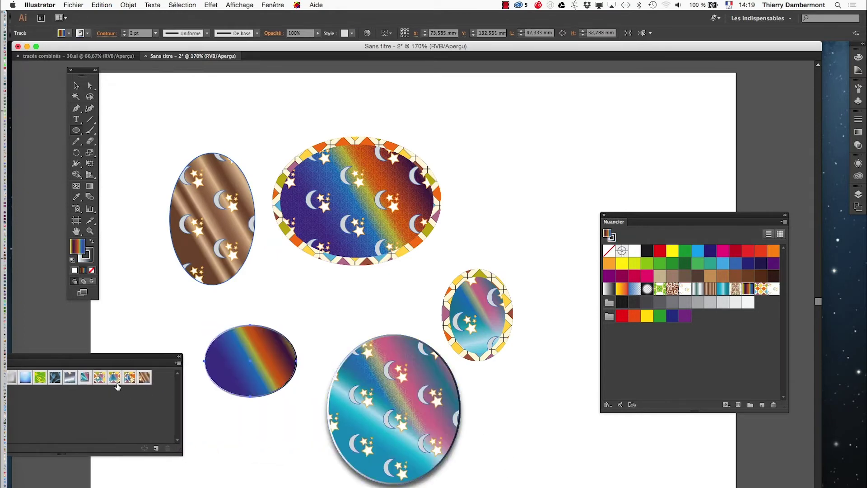
{"action": "left_click", "coordinate": [115, 378]}
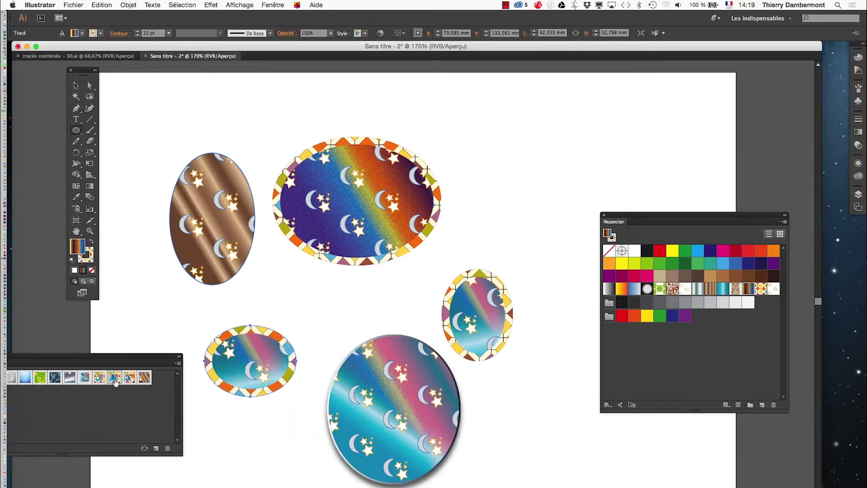
{"action": "left_click", "coordinate": [84, 377]}
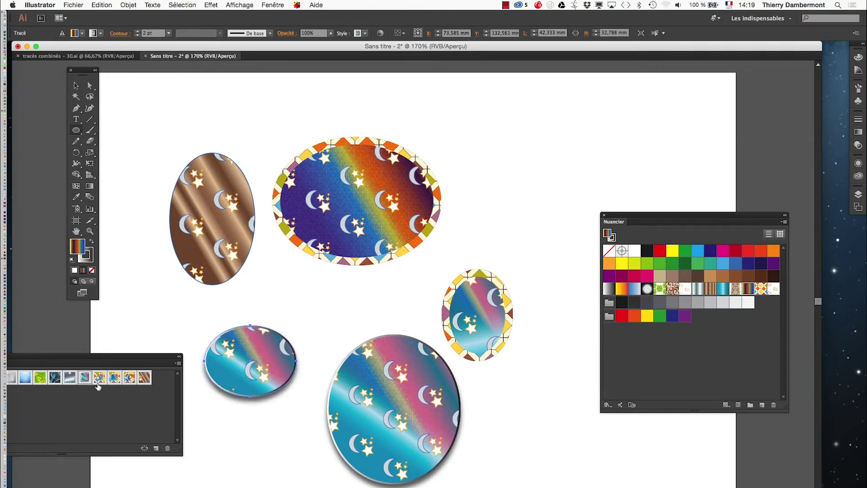
{"action": "left_click", "coordinate": [69, 378]}
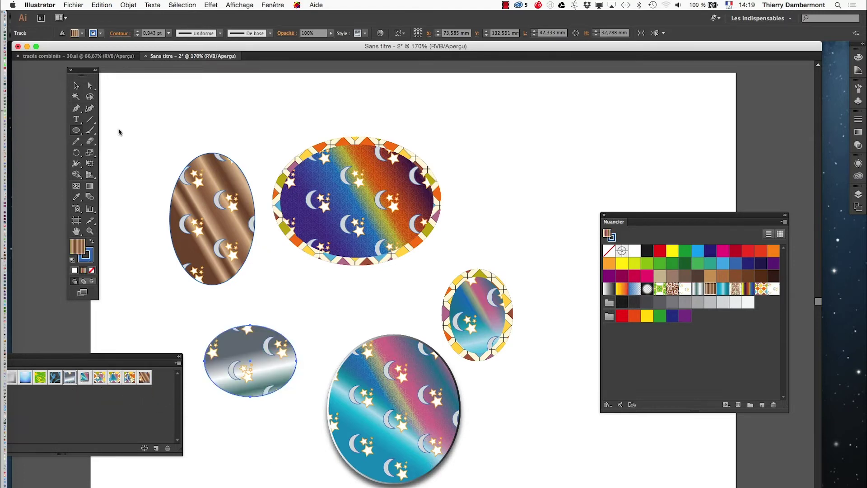
{"action": "left_click", "coordinate": [238, 106]}
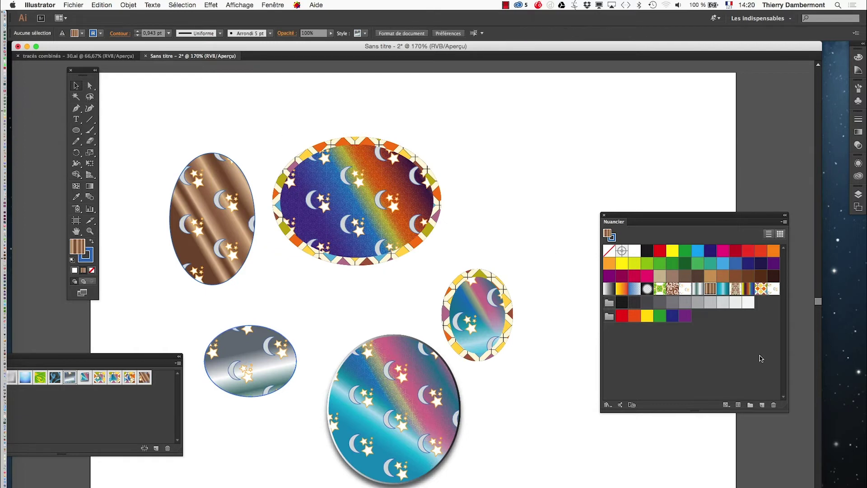
Step: Fit the artboard of the new document to the window and return to tracés combinés - 30.ai
{"action": "key", "text": "super+0"}
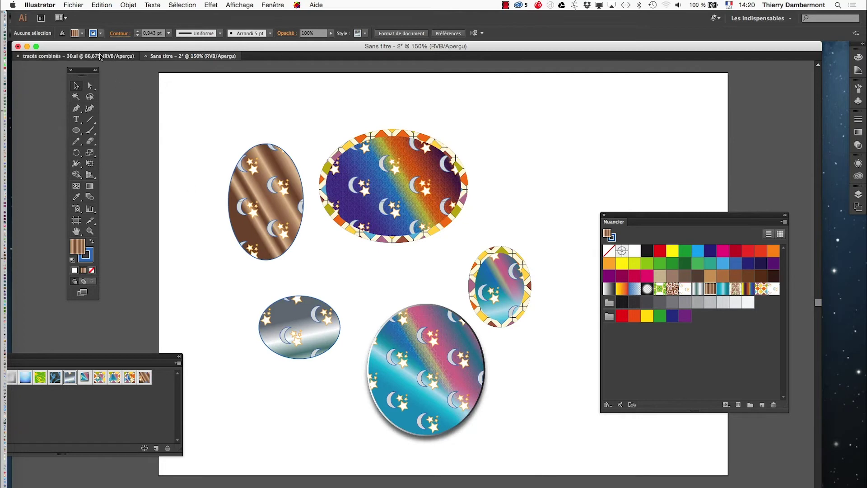
{"action": "left_click", "coordinate": [77, 56]}
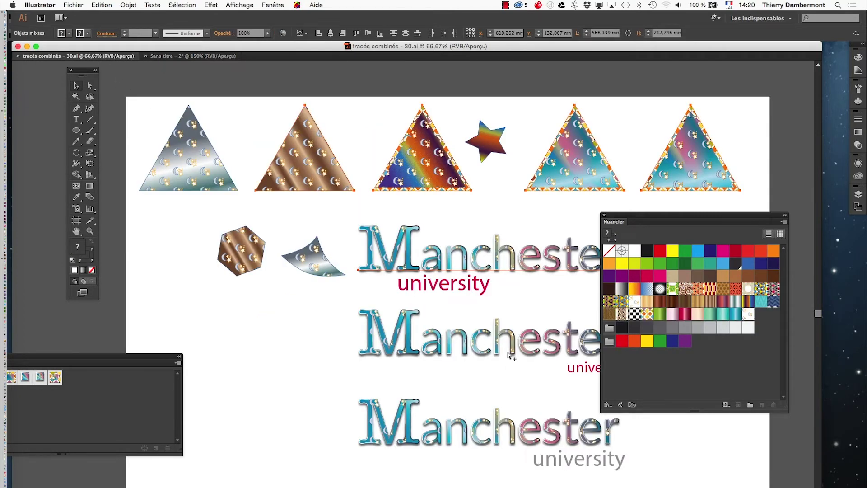